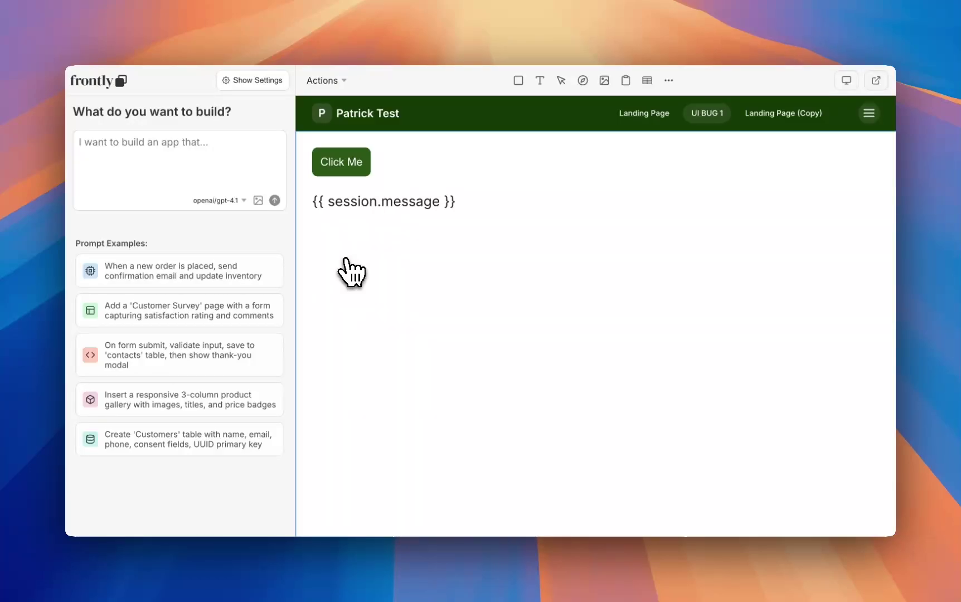
Click into the empty 'I want to build an app that...' prompt box in Copilot
click(215, 162)
Paste the prompt: email the admin, notify 'Thanks NAME', set text 'Thank you for your inquiry'
text(When the button is clicked, send an email to the admin, show a notification that says 'Thanks NAME' where name is the user's full name, and then set a value to the text that says 'Thank you for your inquiry')
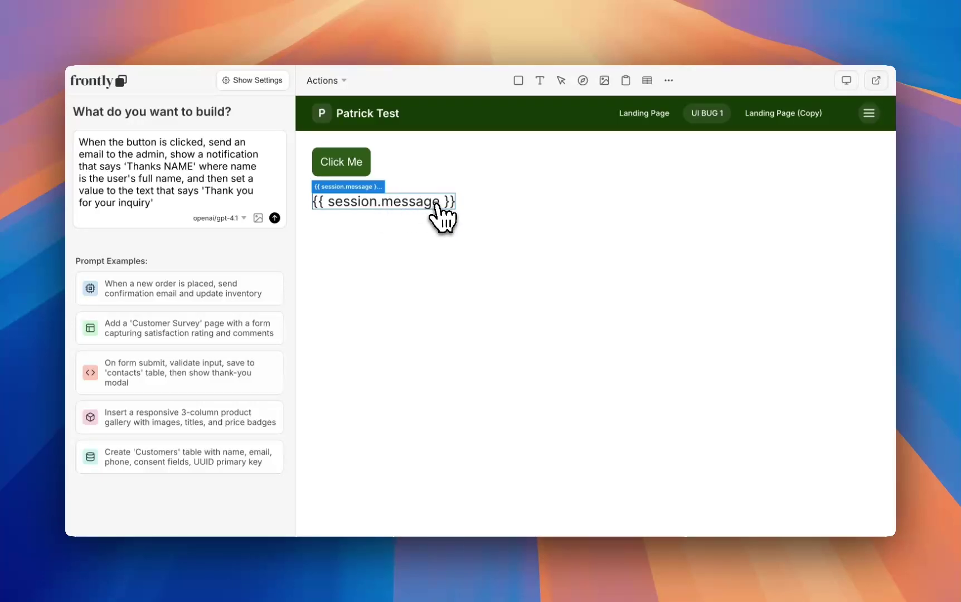
Submit the request and approve the plan and the Send Email, Notification, Set Session State actions
click(274, 220)
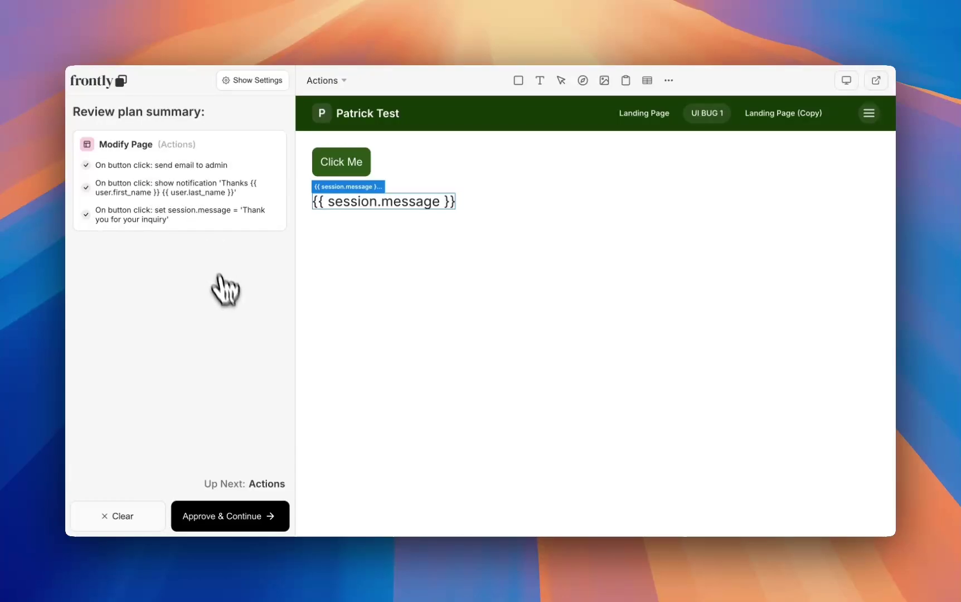
click(238, 516)
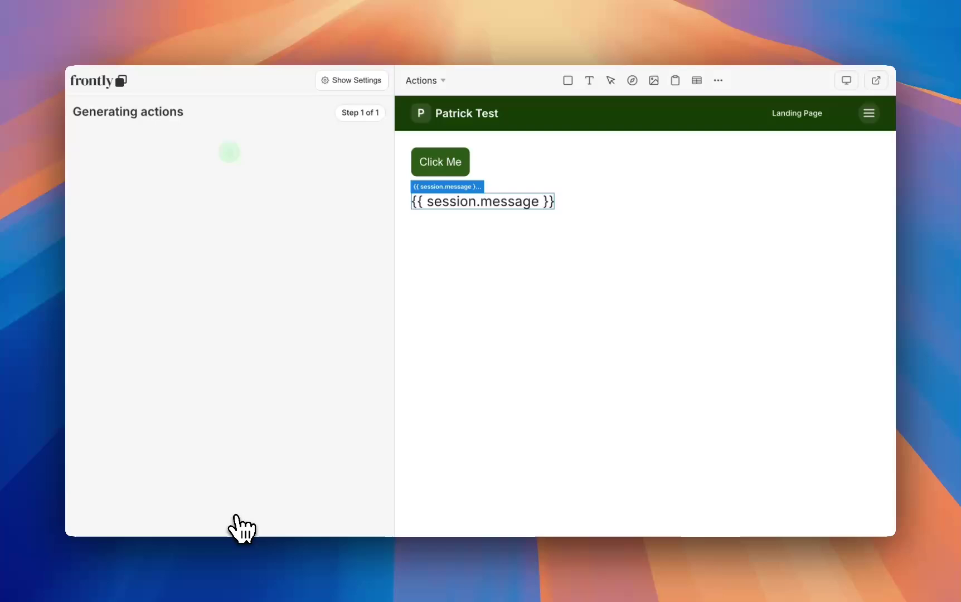
click(235, 516)
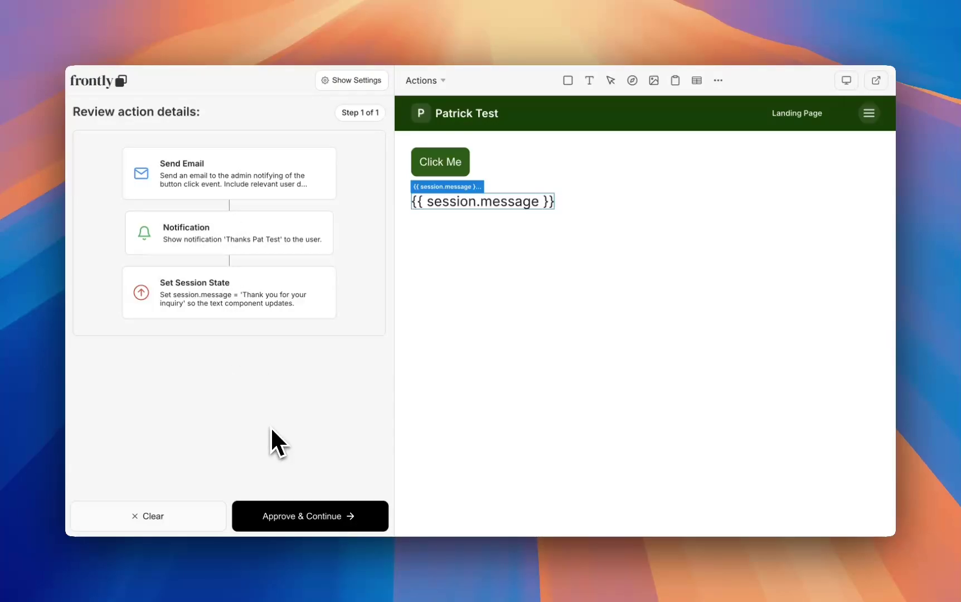
Accept the generated actions and bring up the Click Me button's click action flow
click(304, 517)
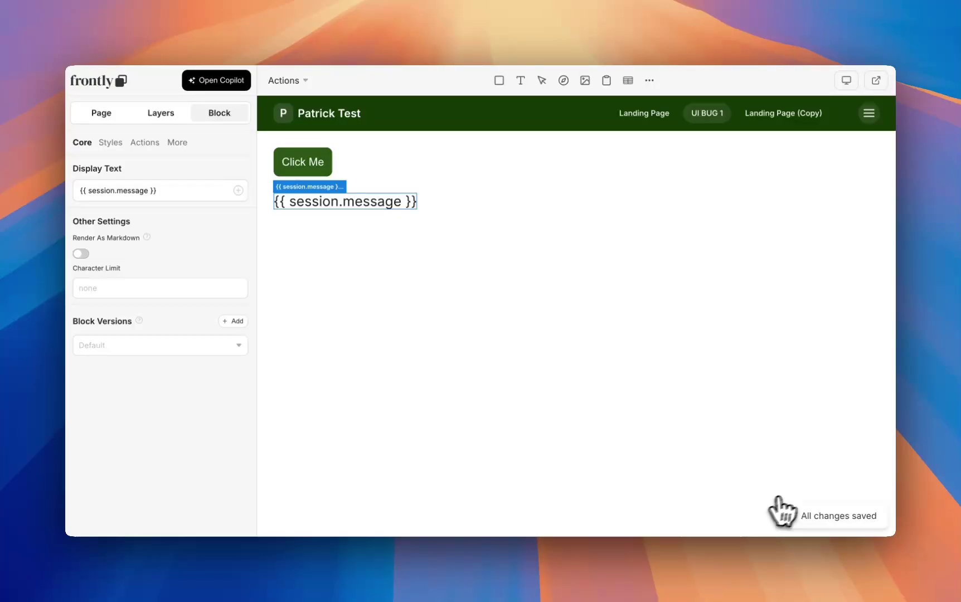
click(308, 167)
click(184, 244)
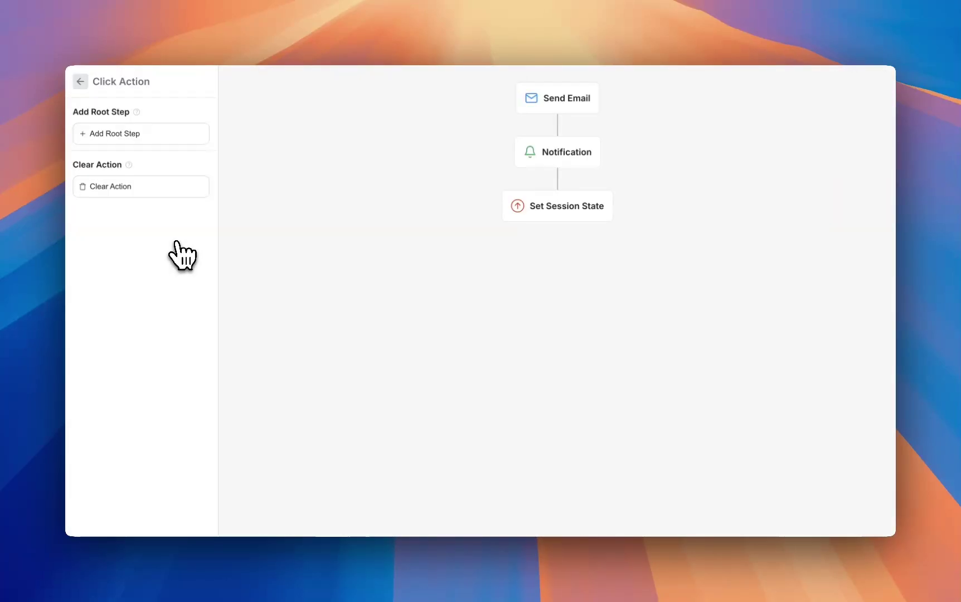
Review the Send Email, Notification and Set Session State steps, then save the page changes
click(586, 101)
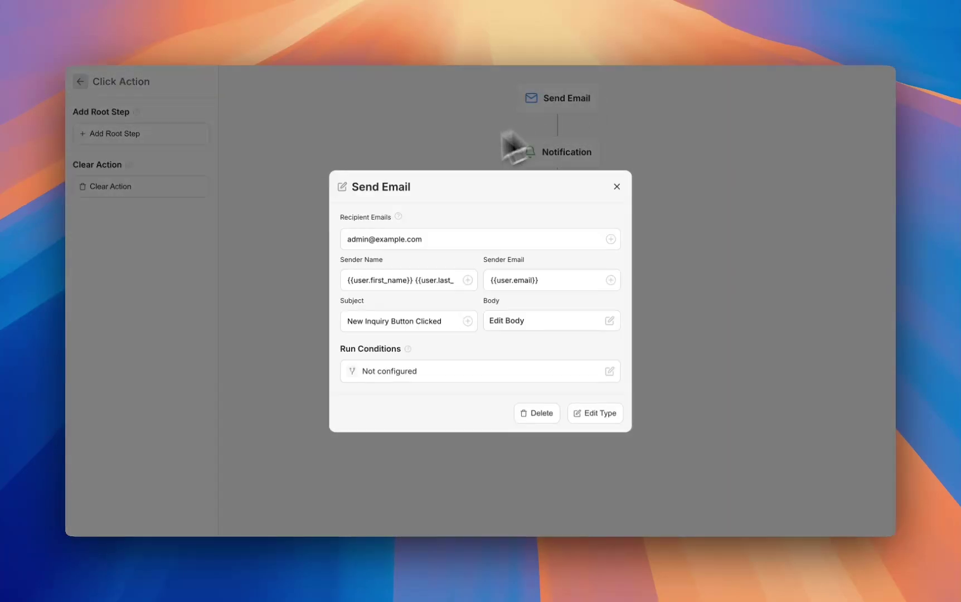
click(617, 187)
click(593, 159)
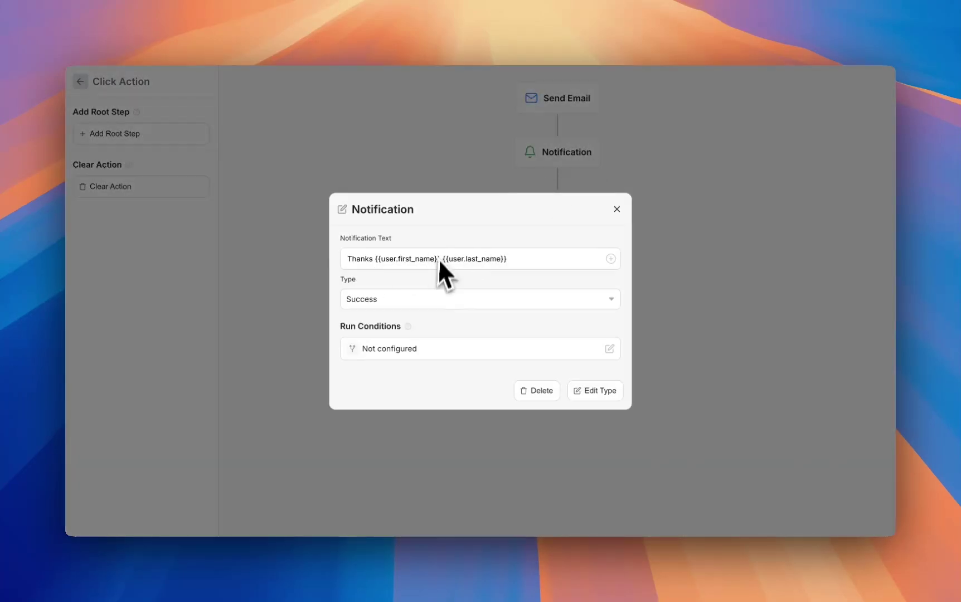
click(616, 208)
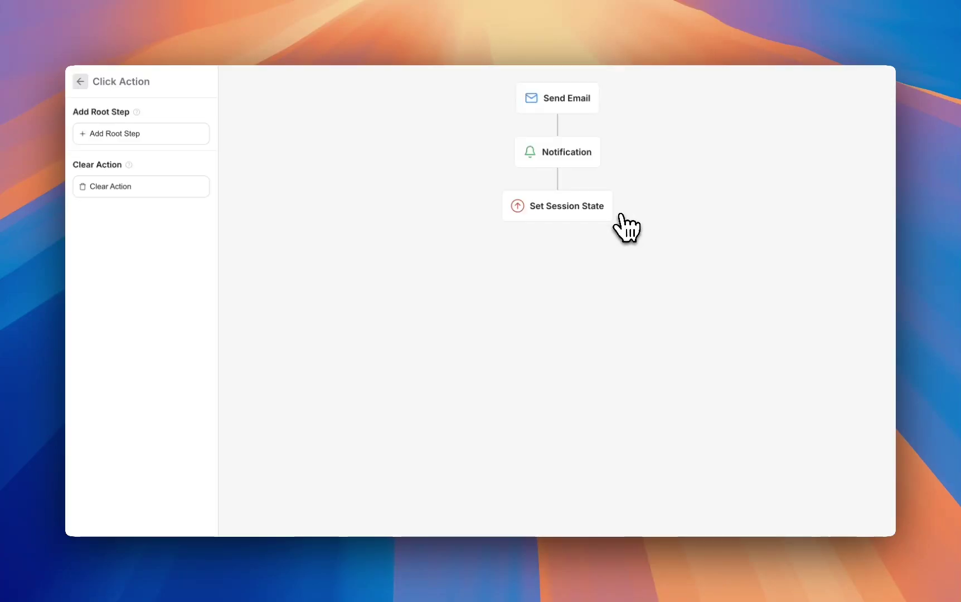
click(592, 218)
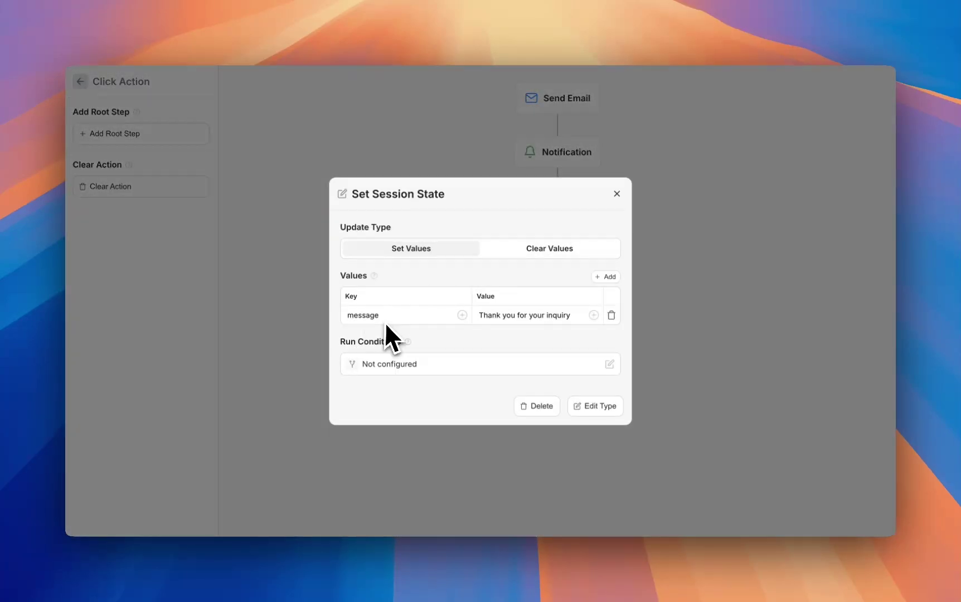
click(617, 193)
click(81, 81)
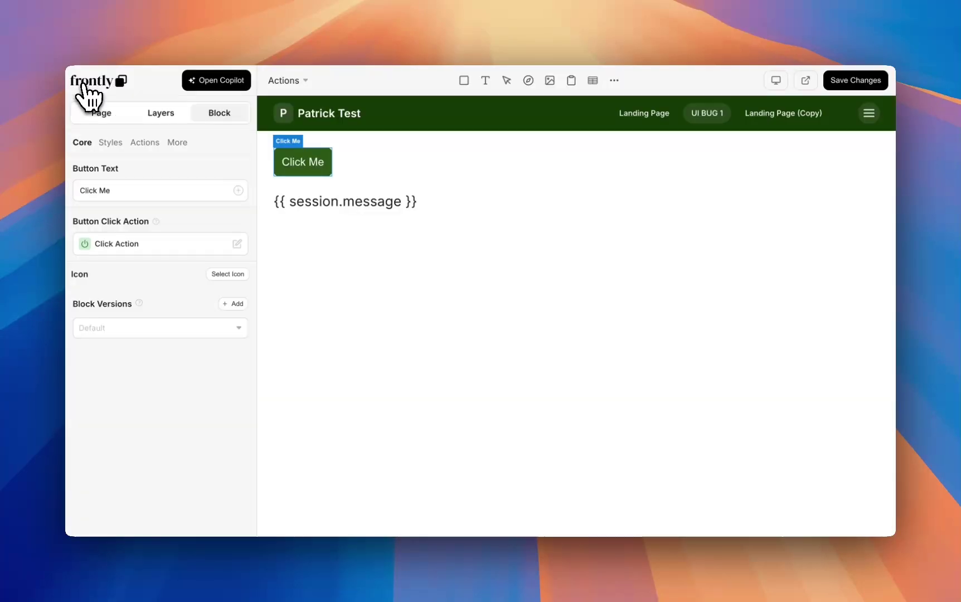
click(846, 80)
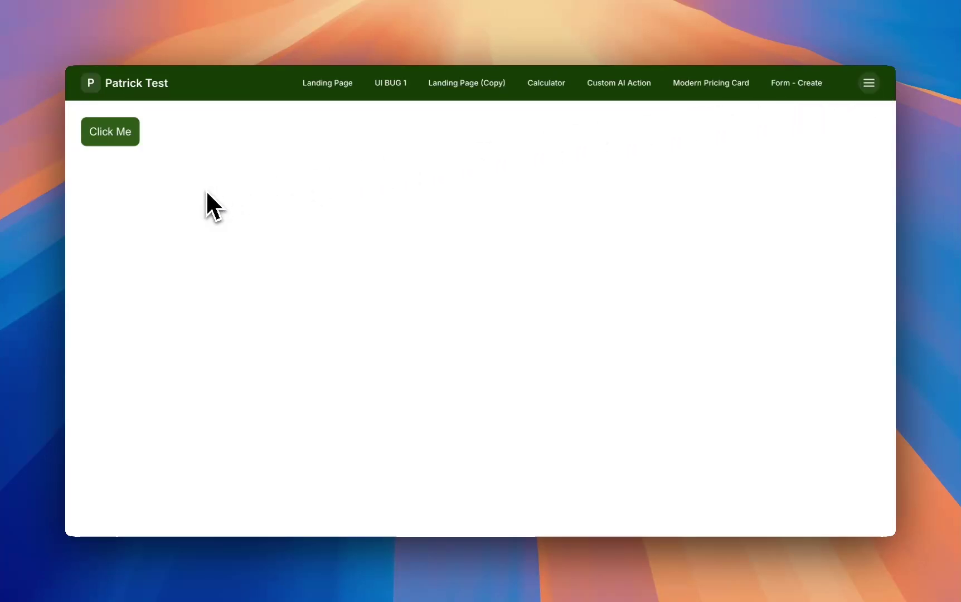
Click Click Me twice, checking 'Thank you for your inquiry' and the 'Thanks Pat Test' notification
click(116, 134)
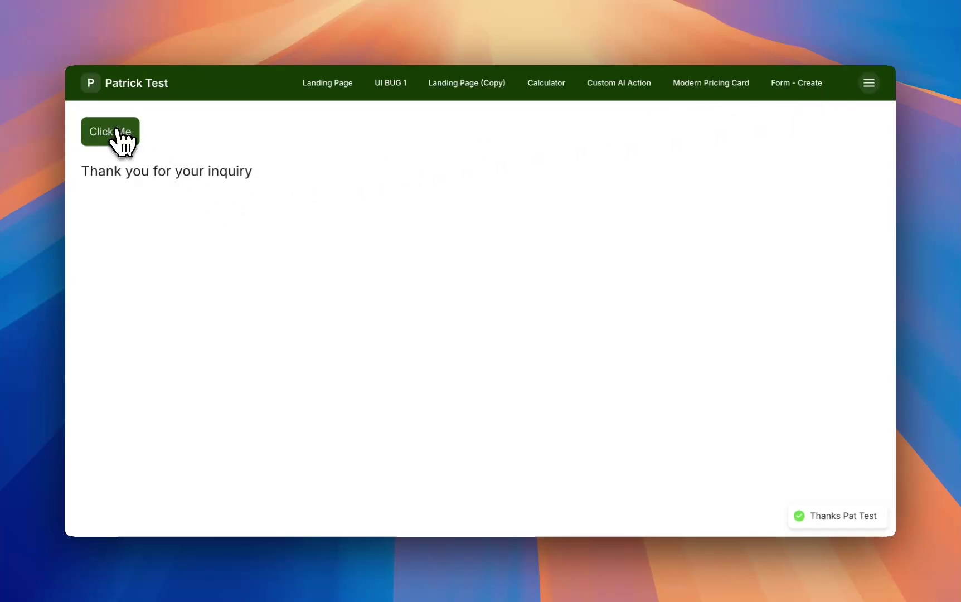
drag(81, 168, 327, 171)
click(327, 171)
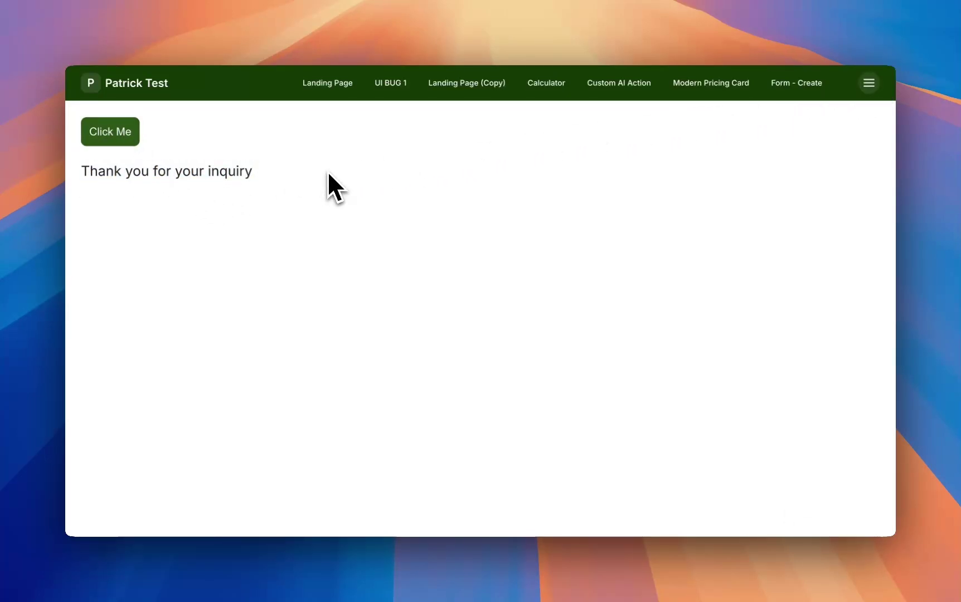
click(111, 134)
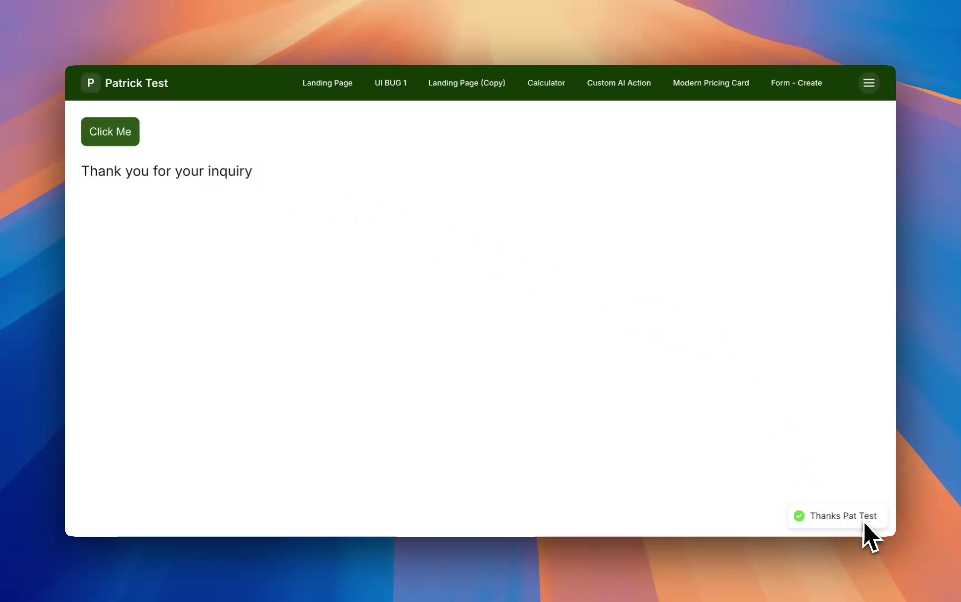